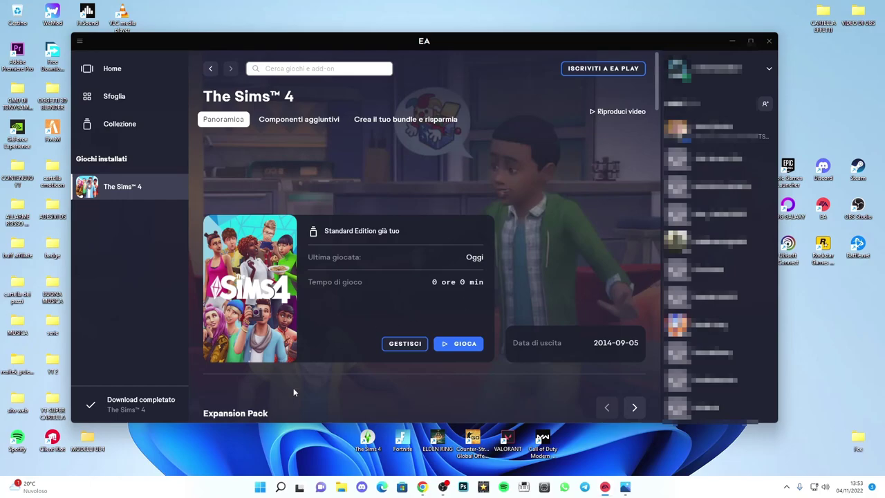
# Display the management options for The Sims 4 in the EA app, including Ripara, and close them without choosing one.
pyautogui.click(401, 347)
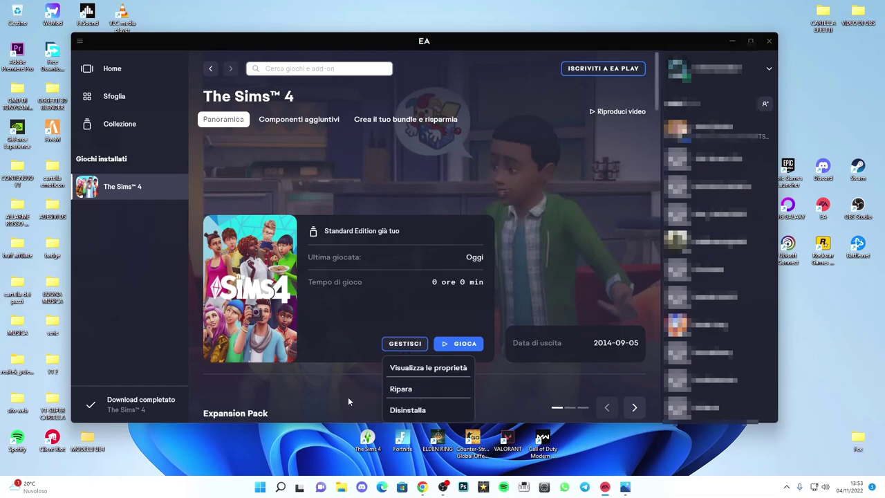
pyautogui.click(348, 402)
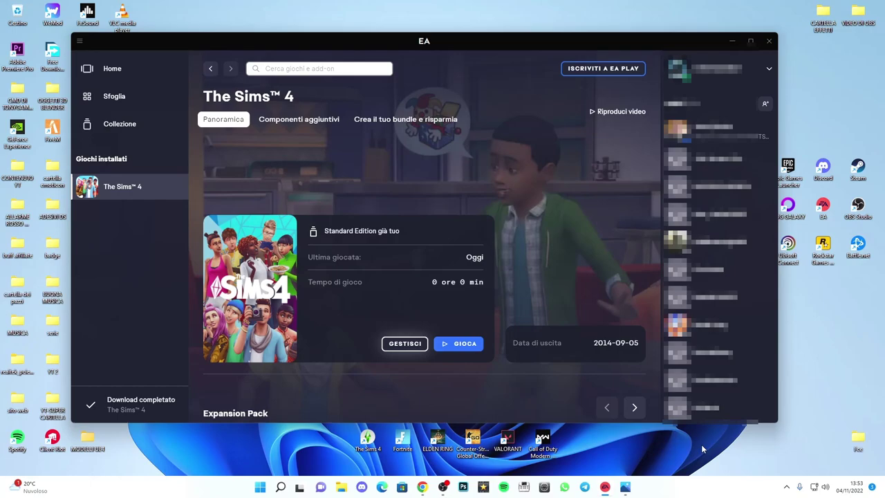
# Open Windows Security and show its protection history (Cronologia della protezione).
pyautogui.click(786, 486)
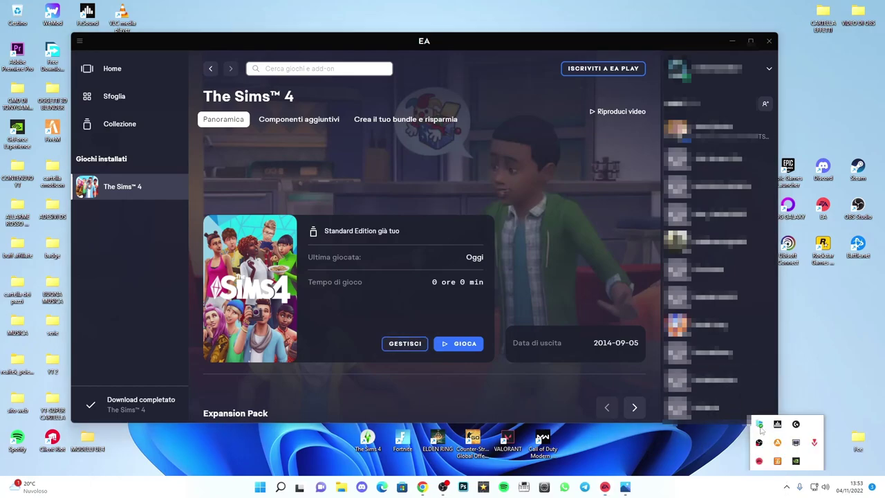
pyautogui.click(759, 424)
pyautogui.moveTo(343, 40); pyautogui.dragTo(443, 35)
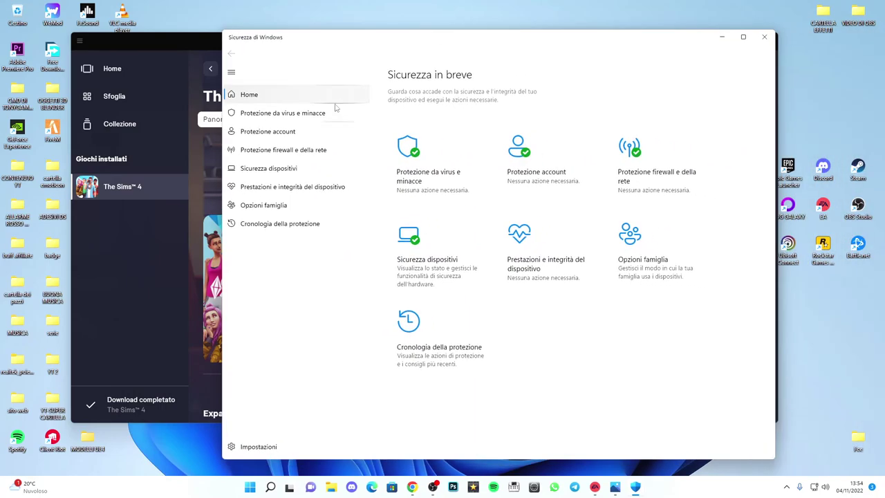
pyautogui.click(280, 223)
pyautogui.moveTo(383, 45); pyautogui.dragTo(455, 101)
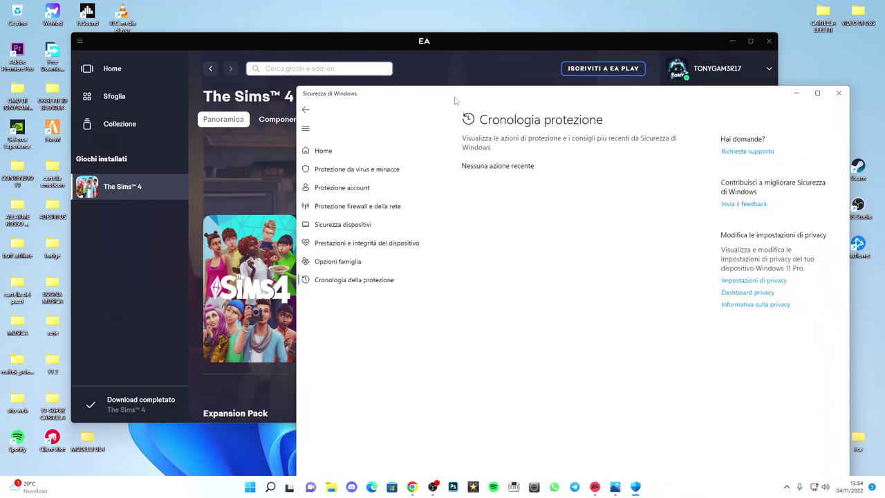
# Minimize the EA window, view the example Protection history image thesims4.png, and close the image.
pyautogui.click(732, 40)
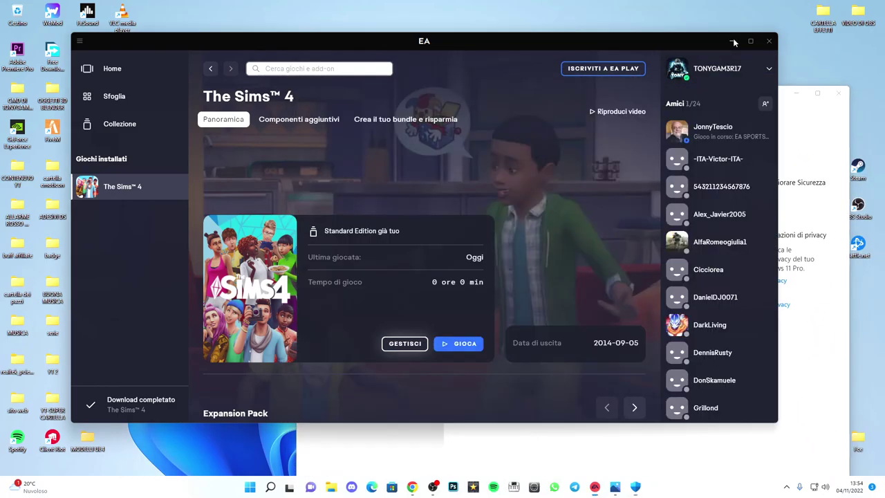
pyautogui.click(615, 486)
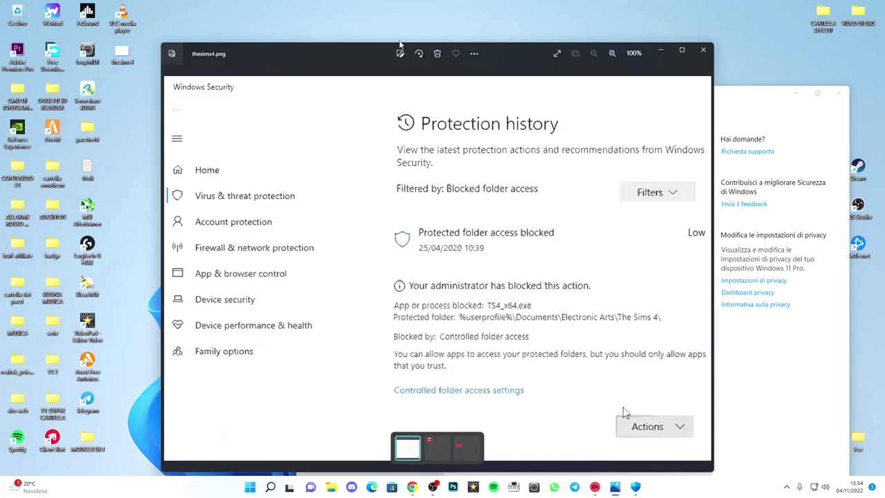
pyautogui.moveTo(494, 55); pyautogui.dragTo(354, 29)
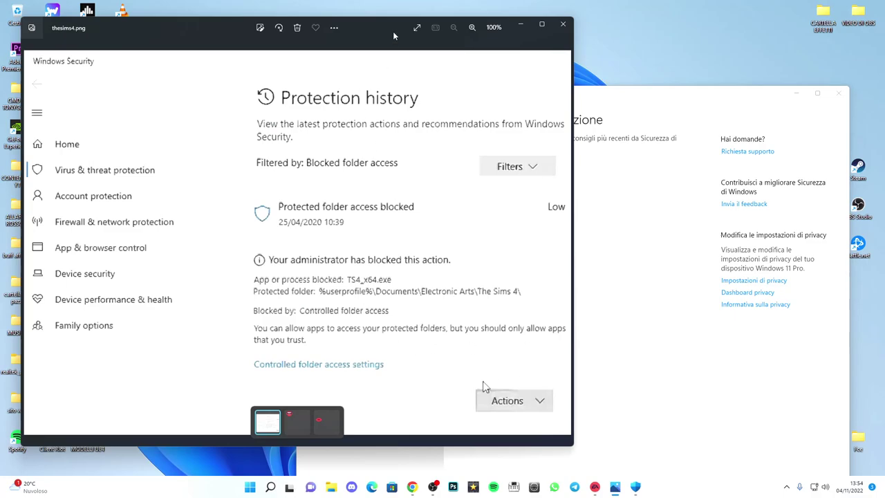
pyautogui.moveTo(392, 28); pyautogui.dragTo(359, 22)
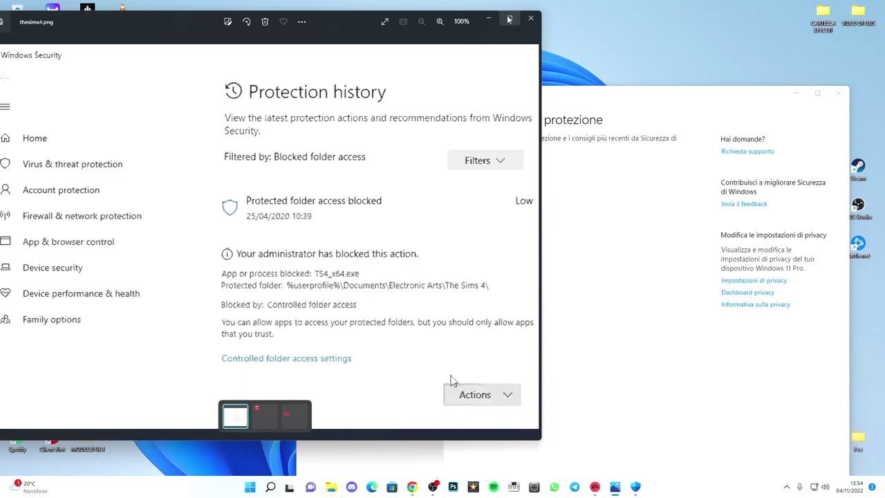
pyautogui.click(529, 18)
# Return to the Windows Security home page and close Windows Security.
pyautogui.moveTo(578, 98); pyautogui.dragTo(426, 46)
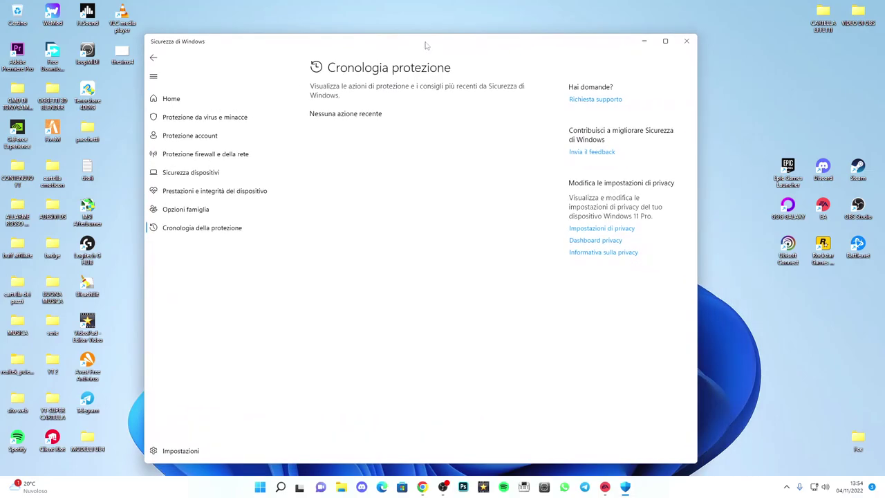
pyautogui.moveTo(426, 46); pyautogui.dragTo(431, 34)
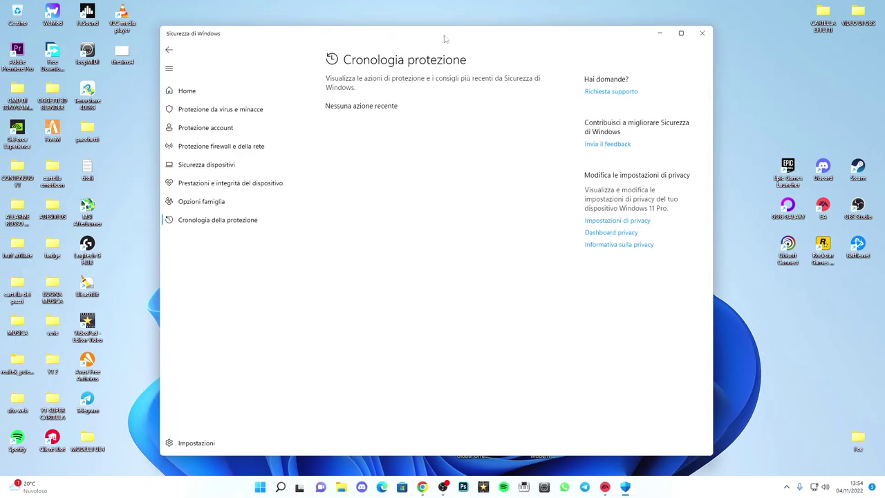
pyautogui.click(186, 91)
pyautogui.click(333, 162)
pyautogui.hotkey('alt', 'F4')
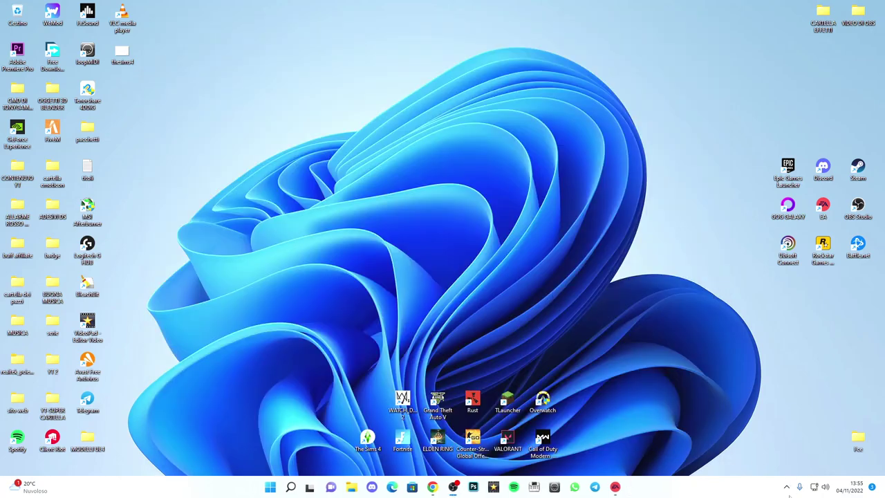
# Show Avast's protection control choices, including Disabilita permanentemente, and dismiss them without selecting any.
pyautogui.click(787, 488)
pyautogui.rightClick(777, 443)
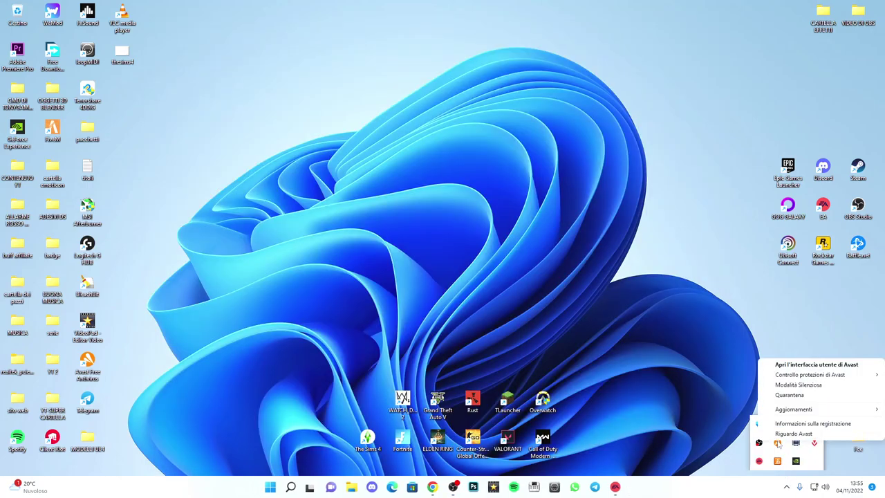
pyautogui.moveTo(798, 377)
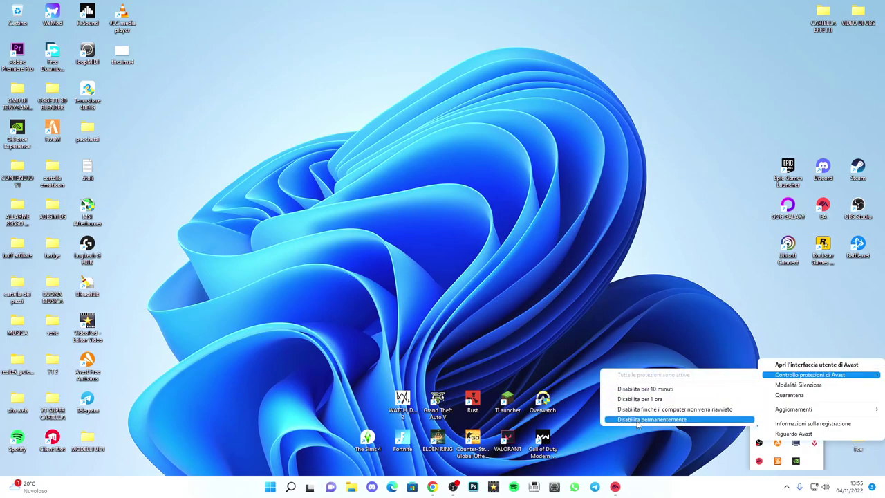
pyautogui.click(613, 327)
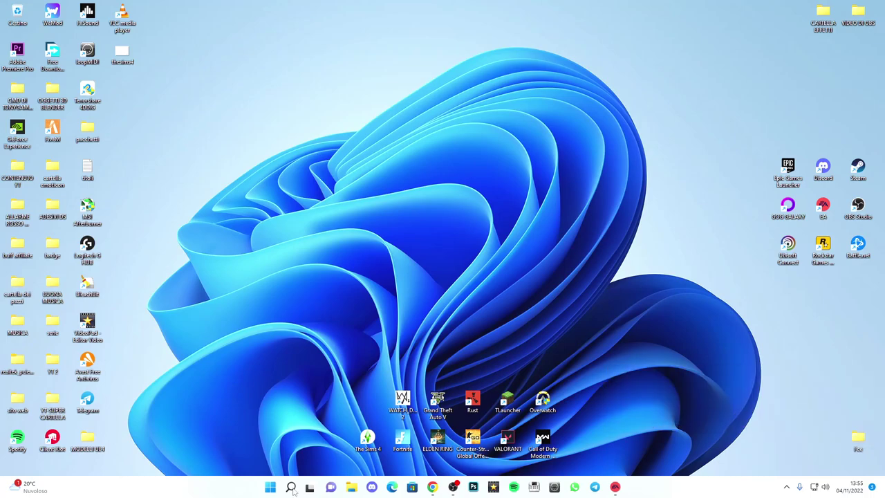
# Search Windows for "windows", open Windows Defender Firewall, and bring up its advanced settings (Impostazioni avanzate).
pyautogui.click(291, 486)
pyautogui.write('windows')
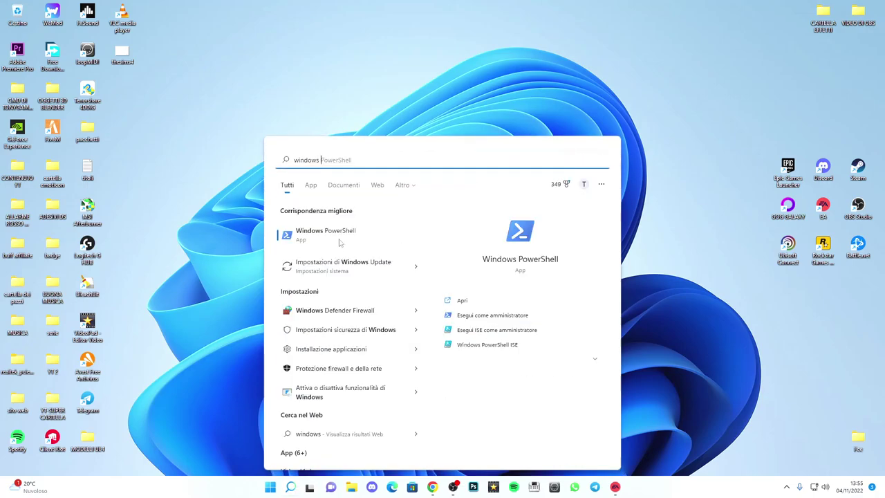
pyautogui.click(358, 310)
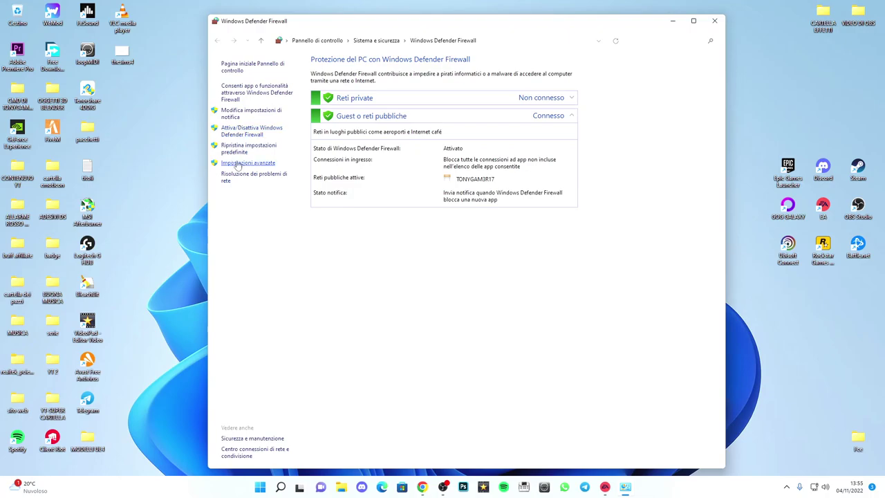
pyautogui.click(238, 164)
pyautogui.click(105, 31)
pyautogui.moveTo(86, 32)
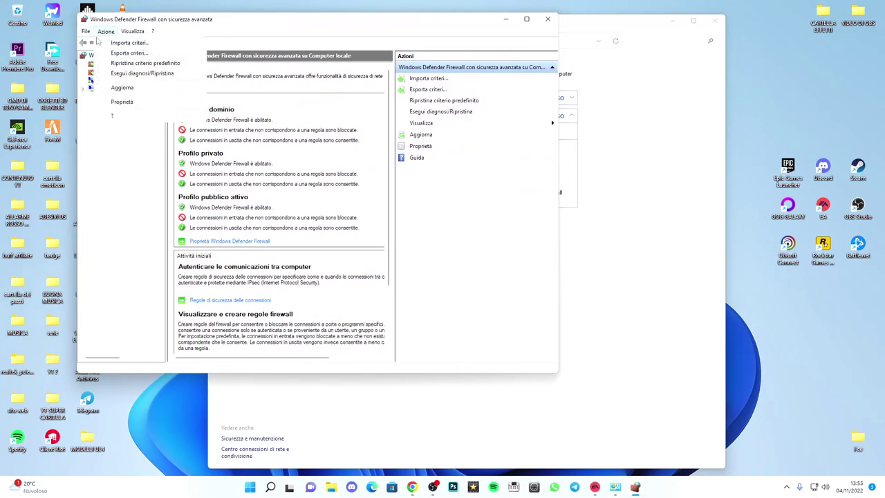
pyautogui.click(104, 42)
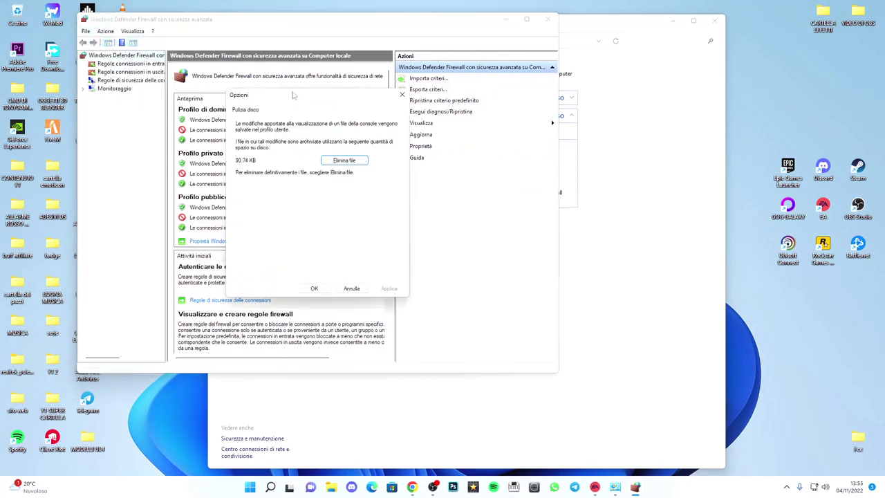
pyautogui.click(396, 96)
# In the Windows Defender Firewall properties, set the domain profile's firewall state to Disattivato and apply it.
pyautogui.click(106, 32)
pyautogui.click(106, 32)
pyautogui.click(107, 32)
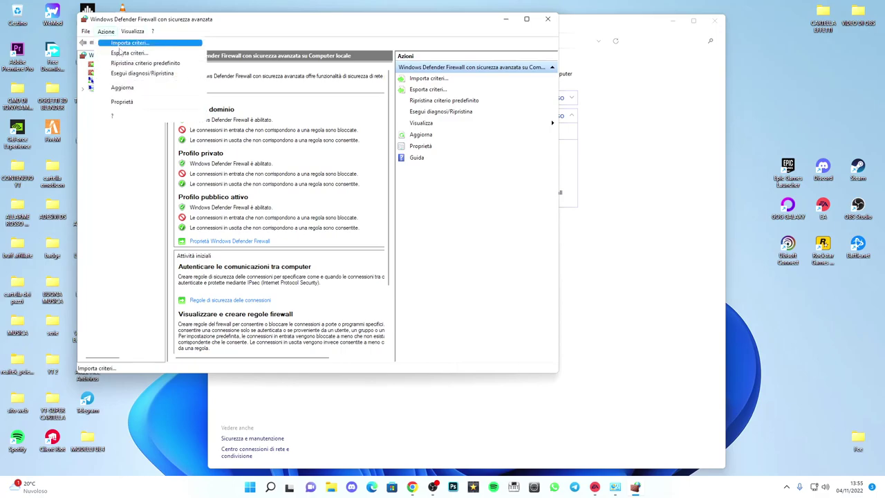
pyautogui.click(106, 31)
pyautogui.click(107, 32)
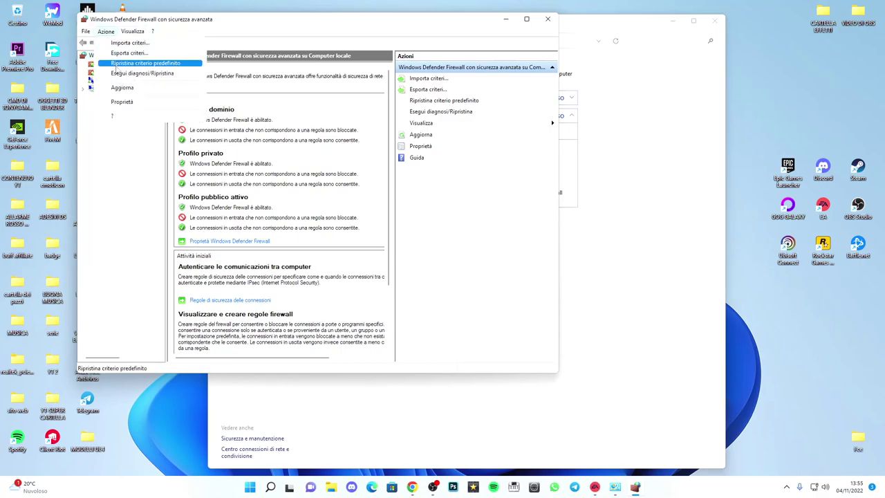
pyautogui.click(122, 103)
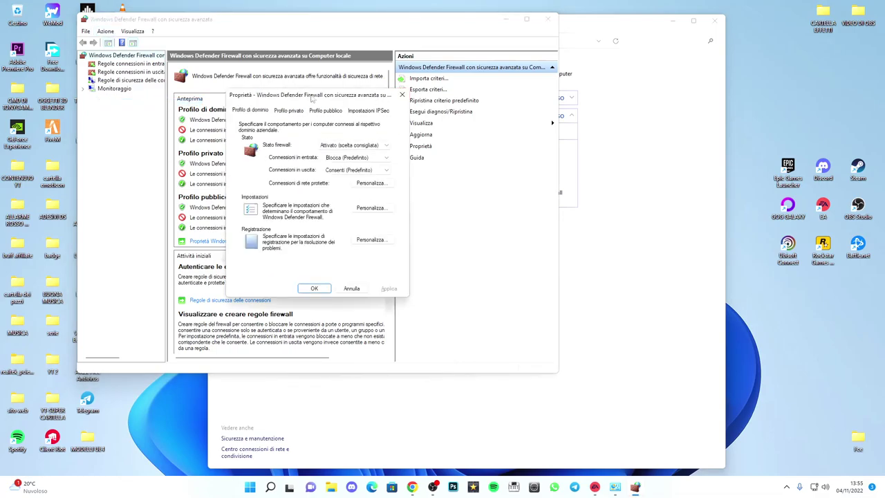
pyautogui.moveTo(312, 99); pyautogui.dragTo(283, 76)
pyautogui.click(308, 122)
pyautogui.click(304, 135)
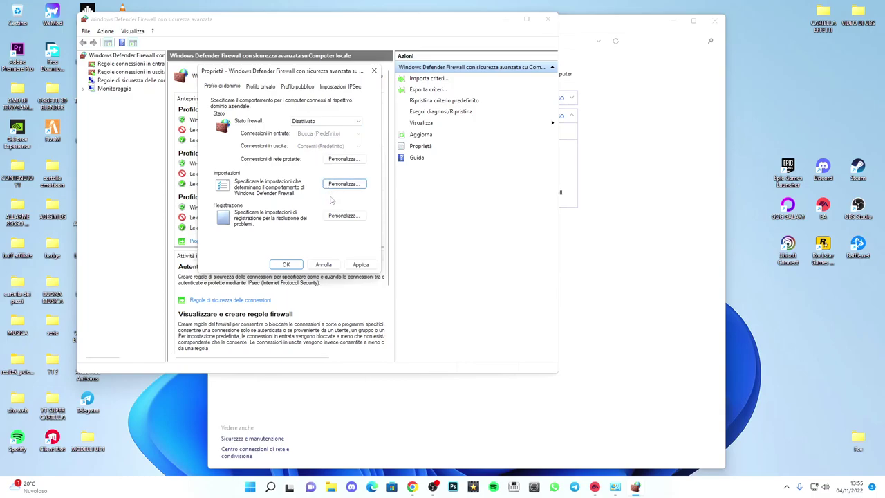
pyautogui.click(360, 265)
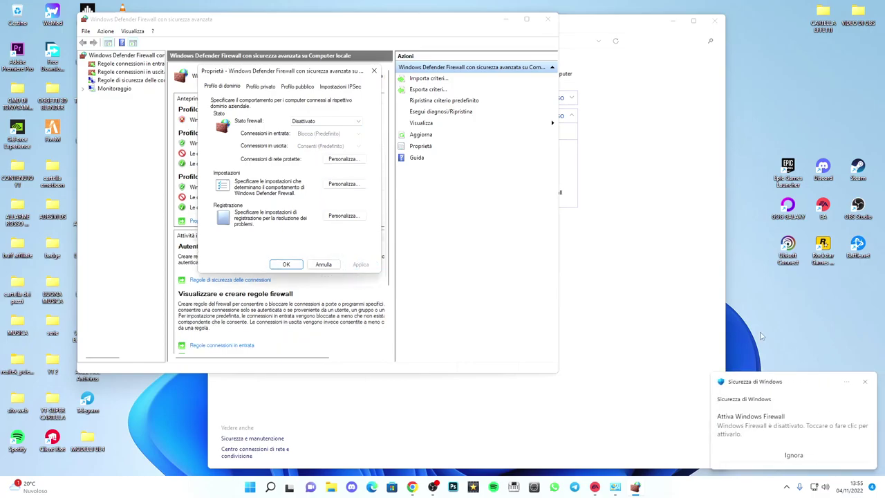
# Switch to Windows Security, check the protection history for recent items, and minimize its window.
pyautogui.moveTo(613, 492)
pyautogui.click(786, 493)
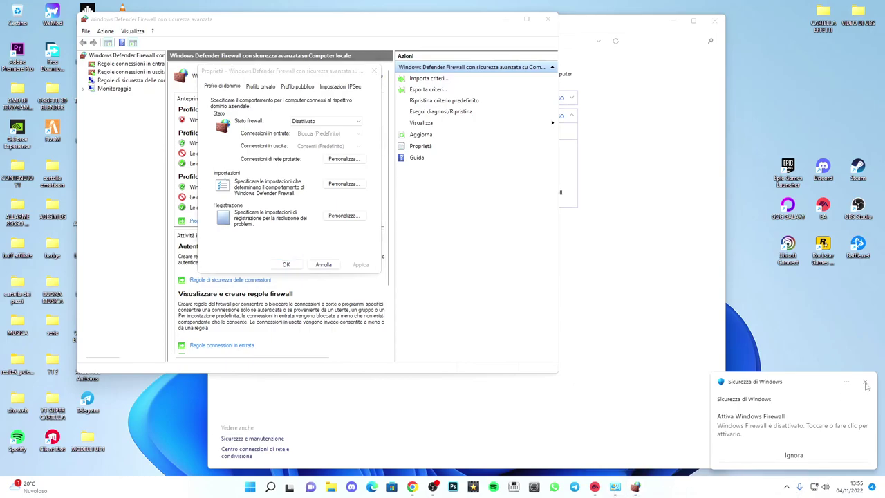
pyautogui.click(786, 487)
pyautogui.click(759, 424)
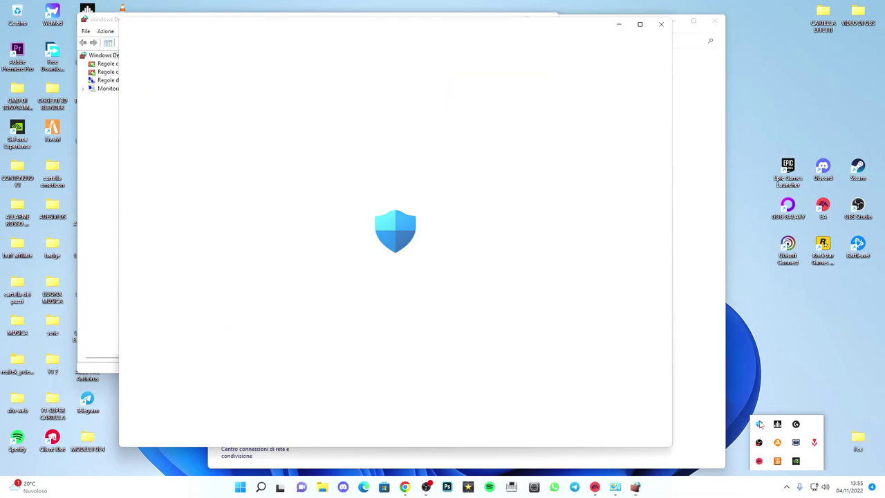
pyautogui.click(193, 214)
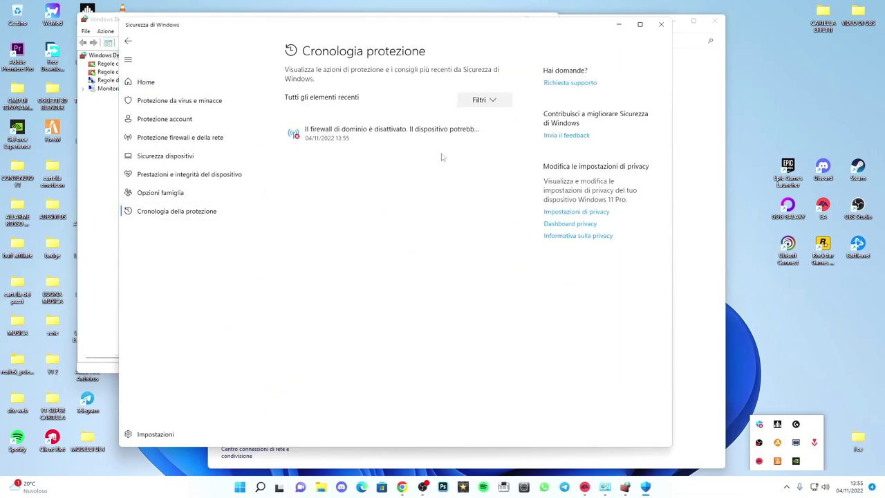
pyautogui.moveTo(403, 35); pyautogui.dragTo(542, 39)
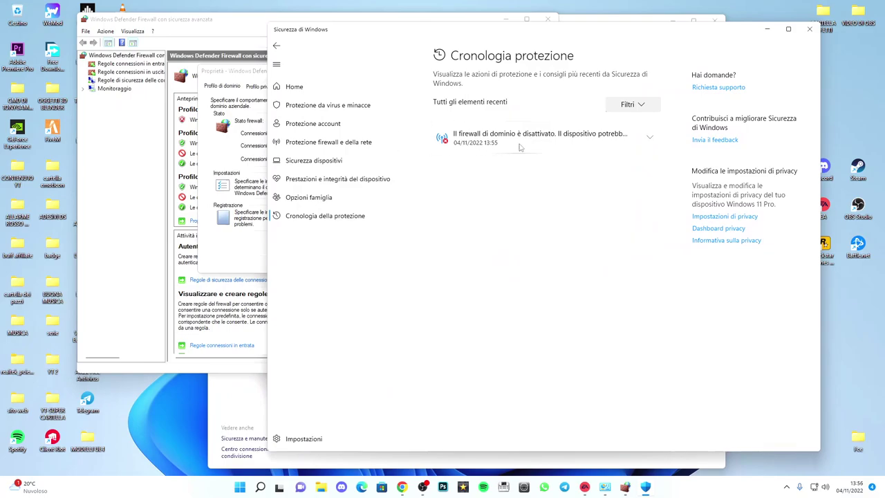
pyautogui.click(767, 29)
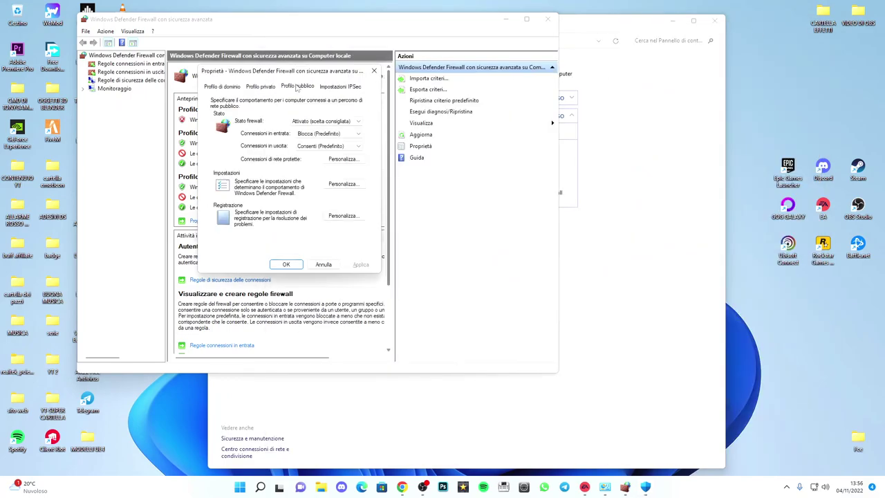
# Set the domain profile's firewall state back to Attivato (scelta consigliata) and apply it.
pyautogui.click(340, 87)
pyautogui.click(231, 89)
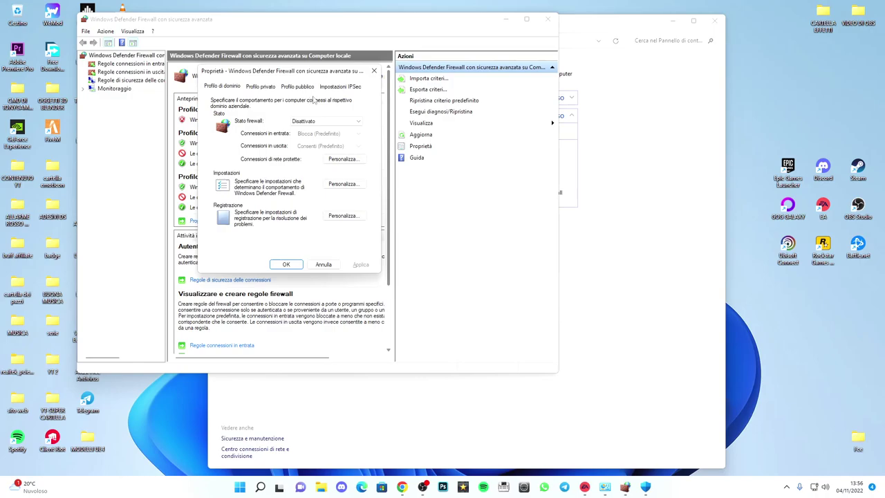
pyautogui.click(341, 88)
pyautogui.click(223, 86)
pyautogui.click(327, 133)
pyautogui.click(320, 132)
pyautogui.click(356, 267)
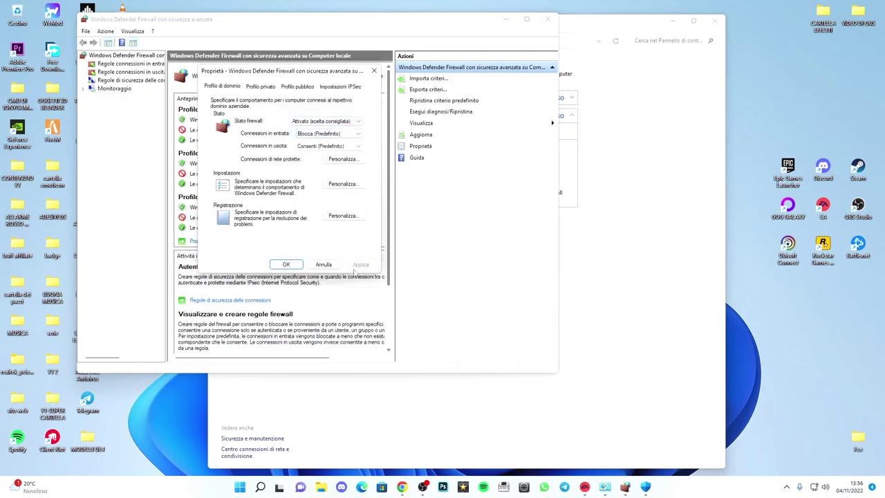
# Close the firewall properties dialog, the advanced security console and the Windows Defender Firewall window.
pyautogui.click(544, 19)
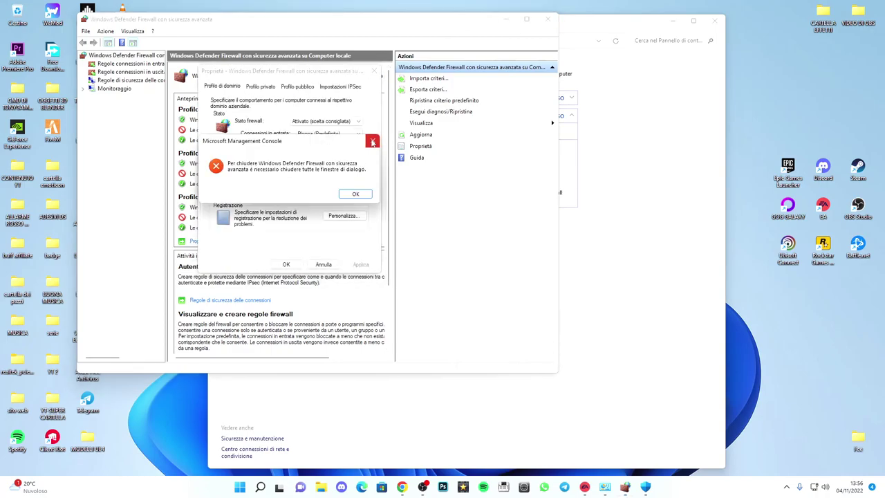
pyautogui.click(372, 141)
pyautogui.click(374, 70)
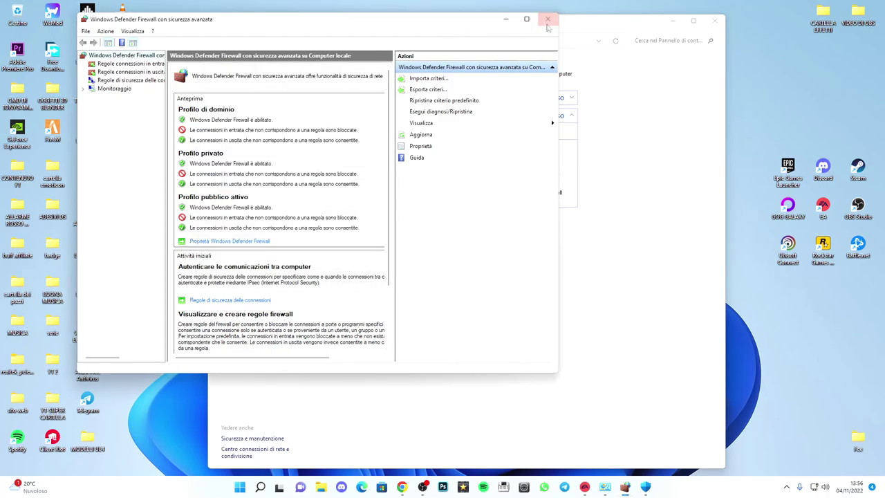
pyautogui.click(547, 19)
pyautogui.moveTo(504, 23); pyautogui.dragTo(368, 35)
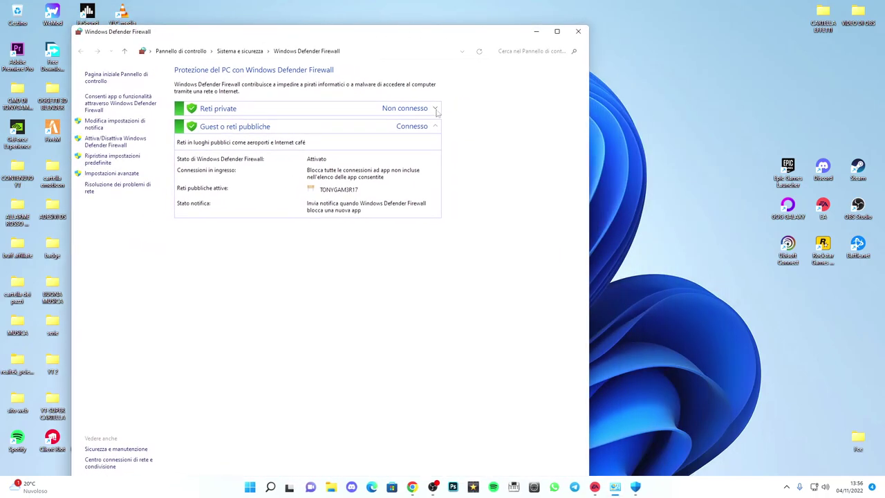
pyautogui.click(578, 32)
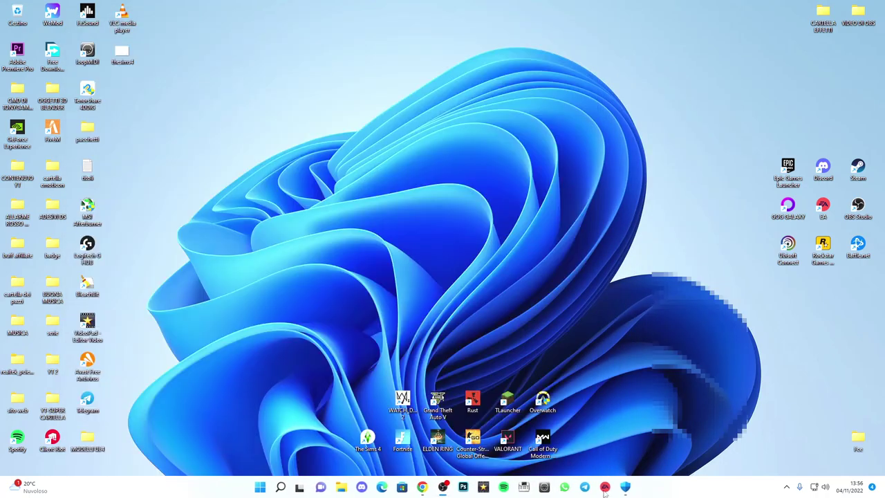
# Switch to the EA app, launch The Sims 4, and dismiss the Consegne Express dei Sim welcome message.
pyautogui.click(604, 487)
pyautogui.moveTo(446, 40); pyautogui.dragTo(436, 33)
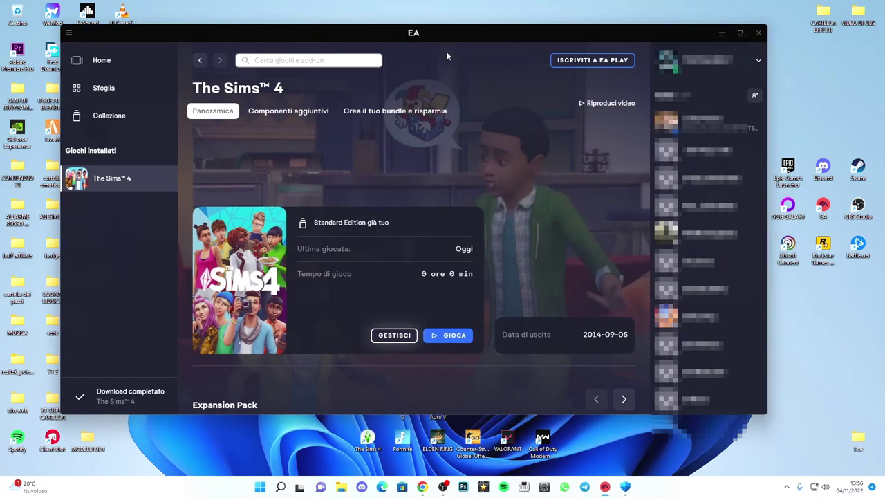
pyautogui.click(449, 339)
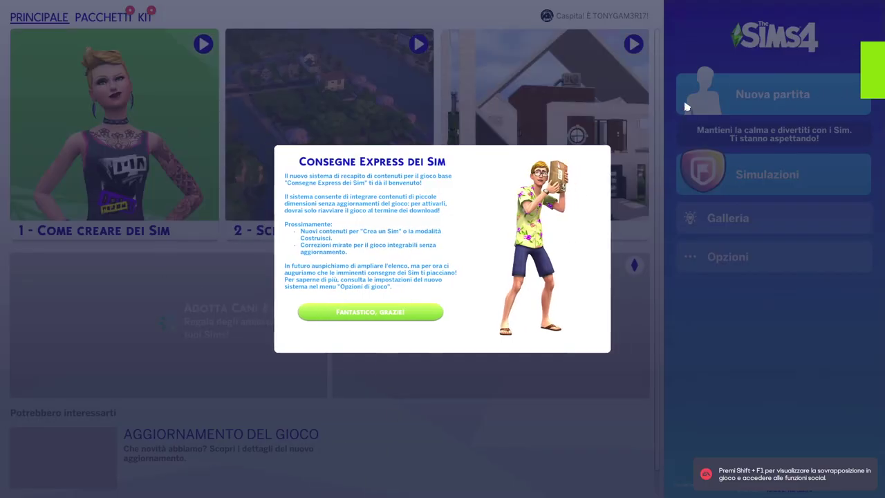
pyautogui.click(392, 312)
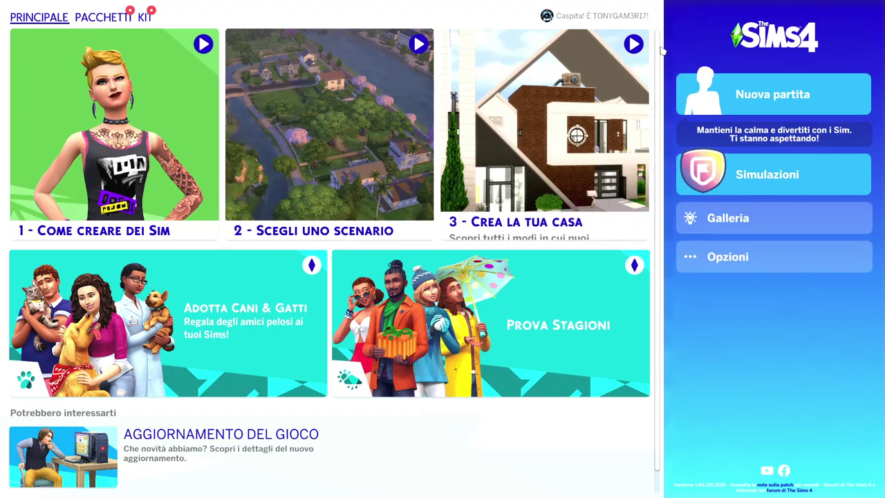